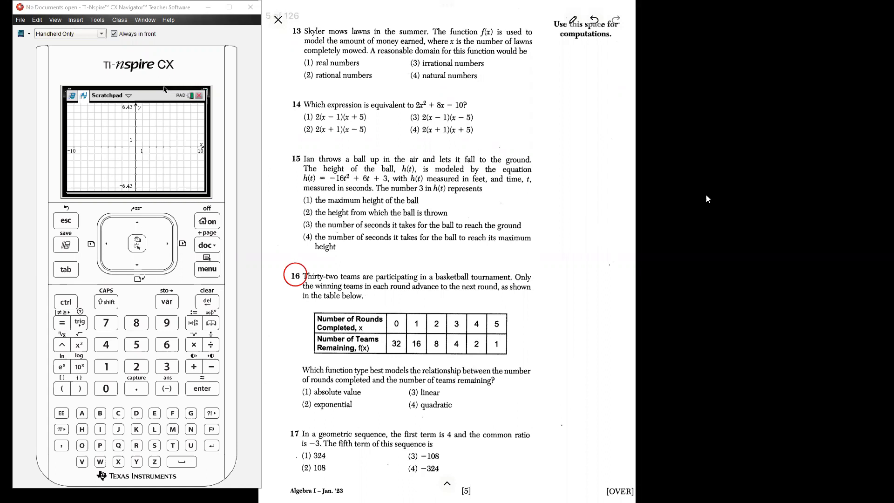
# Create a new document with a spreadsheet page and name columns A and B x and y.
pyautogui.click(212, 223)
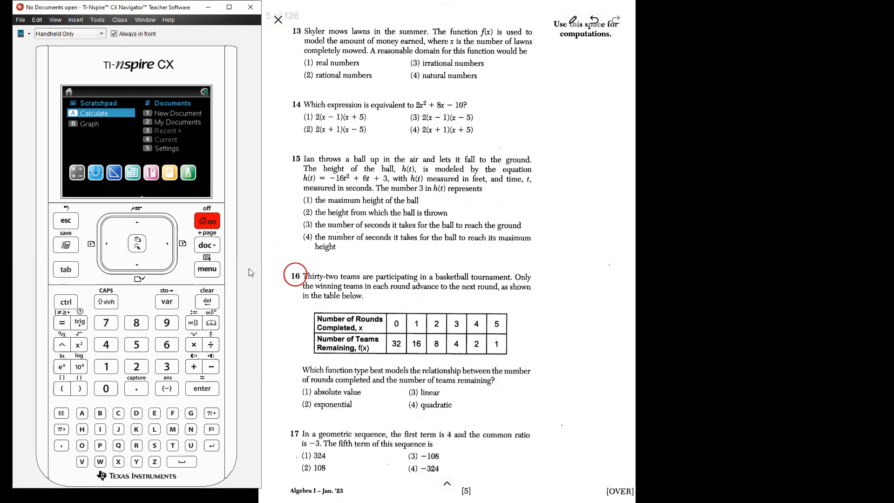
pyautogui.click(133, 174)
pyautogui.click(97, 110)
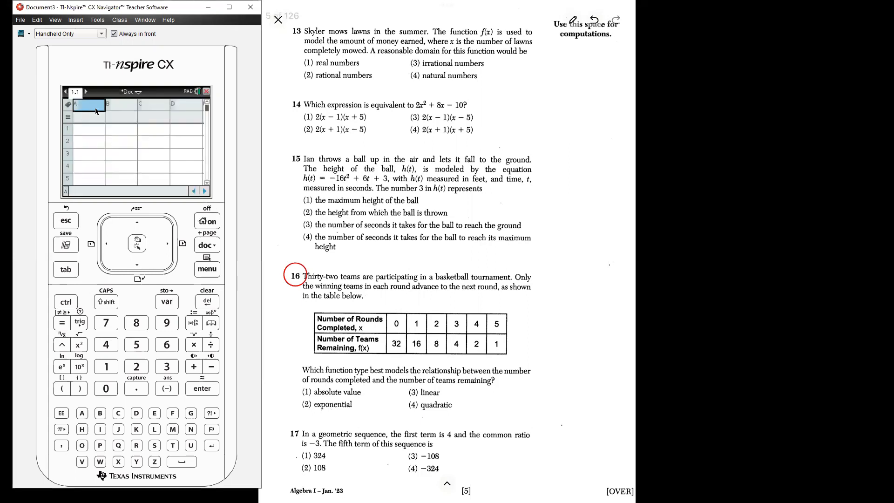
pyautogui.write('x')
pyautogui.click(122, 111)
pyautogui.write('y')
# Enter the rounds completed 0, 1, 2, 3, 4 and 5 in the x column, starting in row 1.
pyautogui.click(86, 135)
pyautogui.write('0')
pyautogui.press('Return')
pyautogui.write('1')
pyautogui.press('Return')
pyautogui.write('2')
pyautogui.press('Return')
pyautogui.write('3')
pyautogui.press('Return')
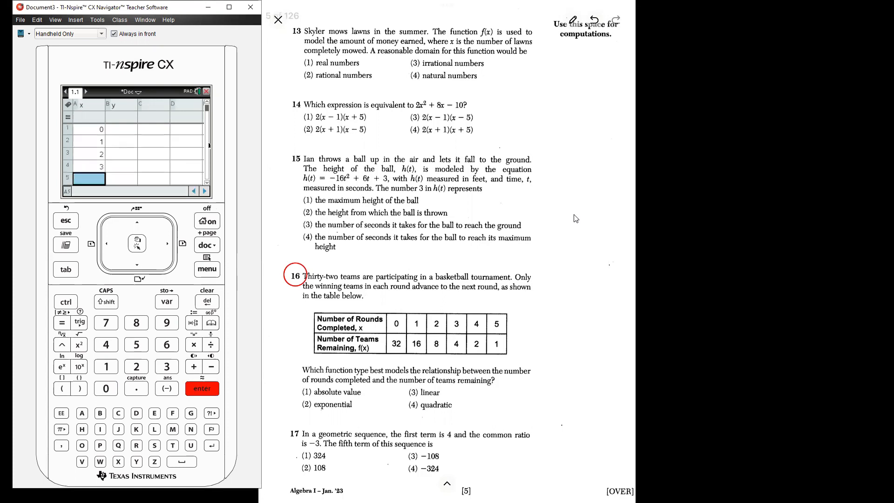
pyautogui.write('4')
pyautogui.press('Return')
pyautogui.write('5')
pyautogui.press('Return')
# Enter the teams remaining 32, 16, 8, 4, 2 and 1 in the y column, starting in row 1.
pyautogui.press('Right')
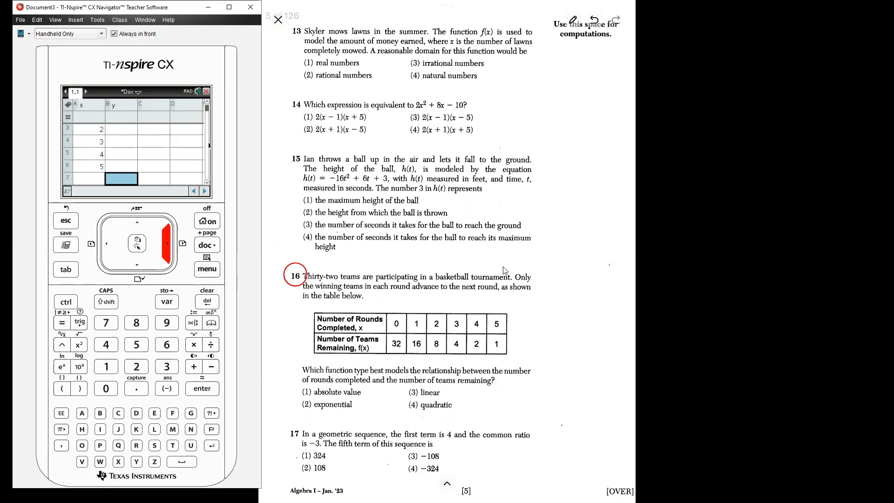
pyautogui.click(65, 302)
pyautogui.click(99, 323)
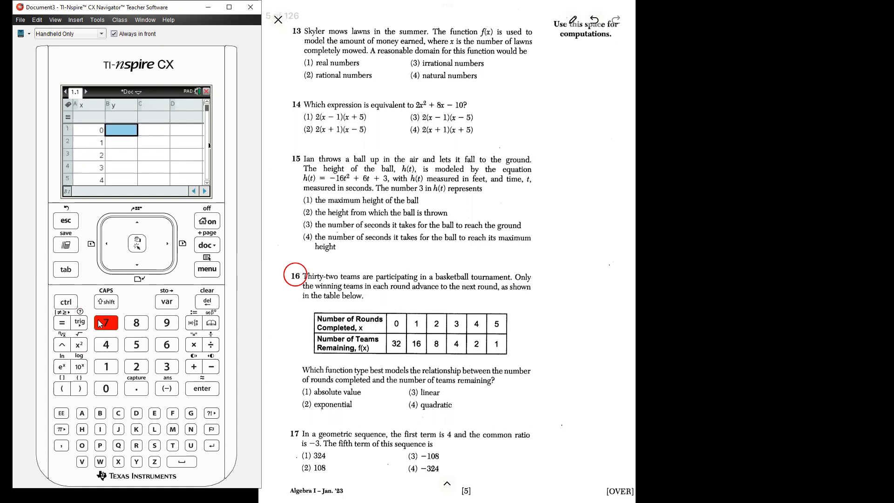
pyautogui.click(169, 370)
pyautogui.click(141, 372)
pyautogui.click(191, 390)
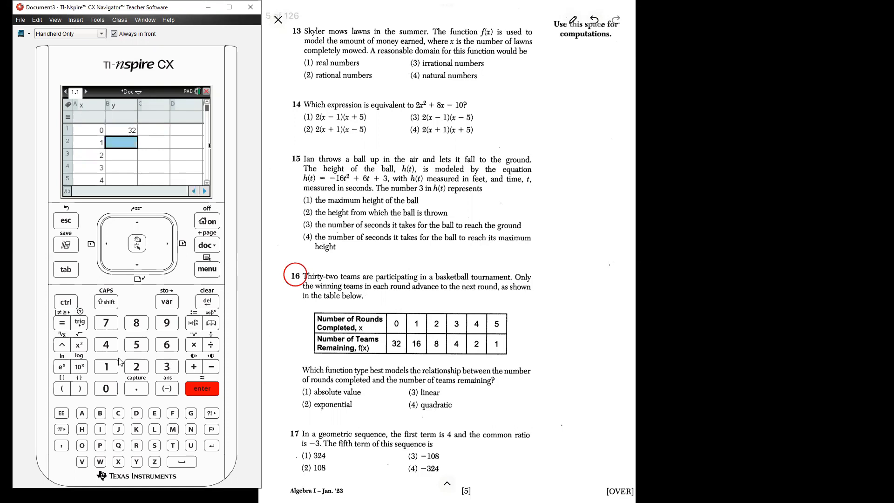
pyautogui.click(108, 368)
pyautogui.click(166, 347)
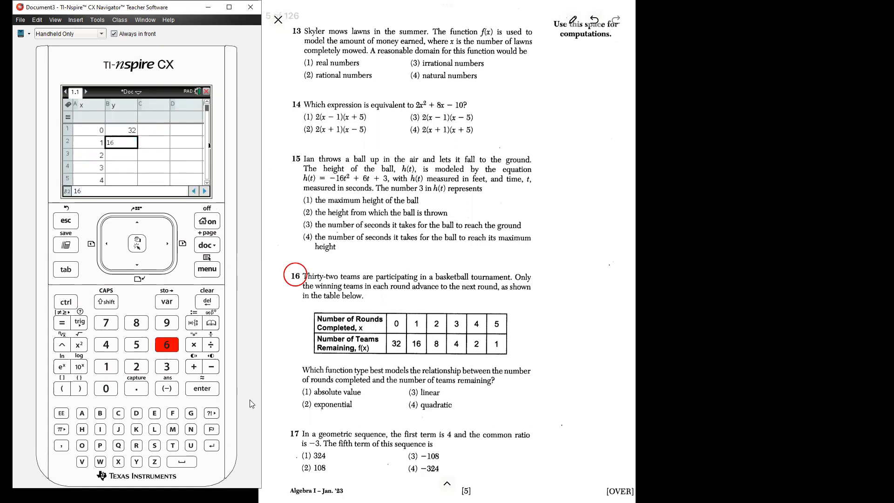
pyautogui.click(215, 390)
pyautogui.click(137, 324)
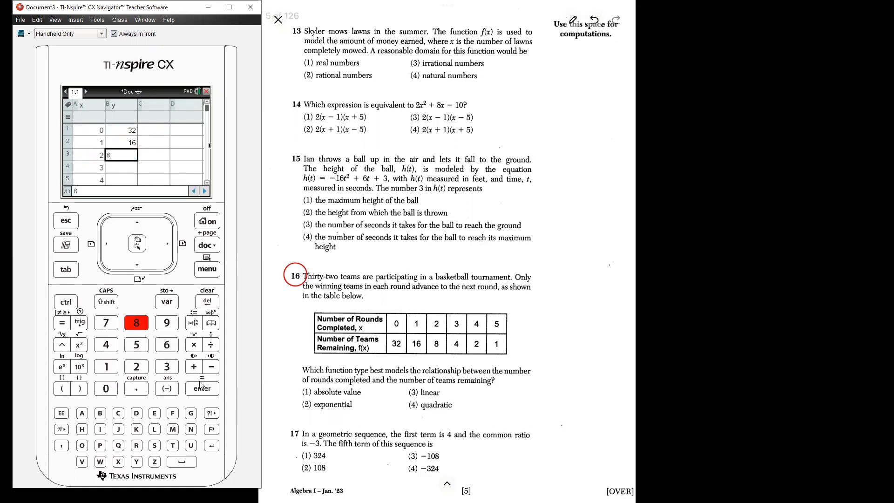
pyautogui.click(204, 389)
pyautogui.click(110, 348)
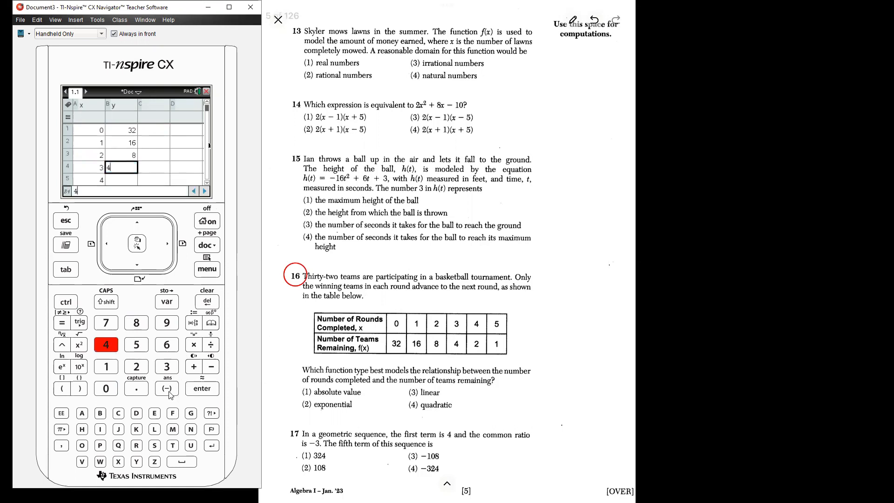
pyautogui.click(202, 389)
pyautogui.click(140, 368)
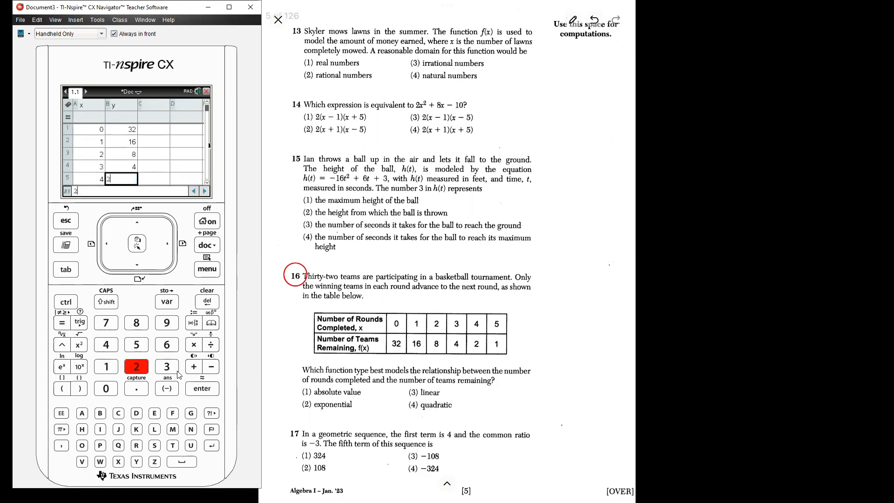
pyautogui.click(190, 391)
pyautogui.write('1')
pyautogui.click(191, 391)
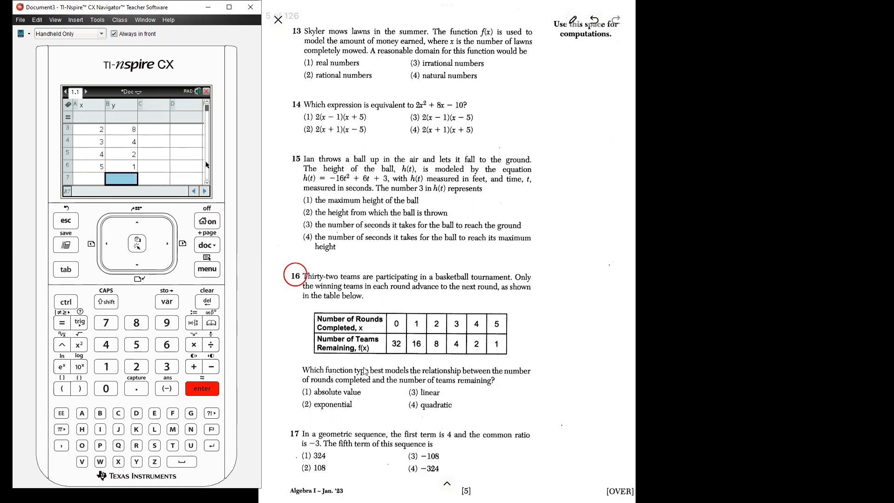
# Add a Data & Statistics page and plot x on the horizontal axis against y on the vertical axis.
pyautogui.click(205, 273)
pyautogui.click(212, 222)
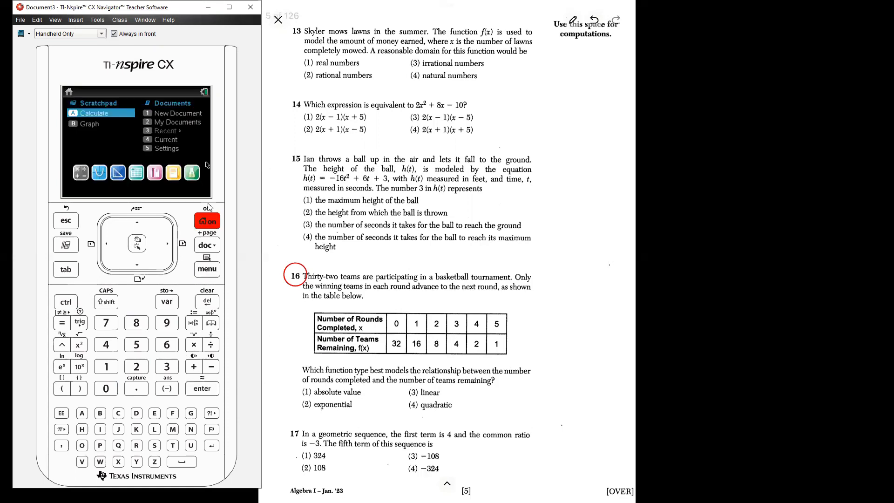
pyautogui.click(151, 175)
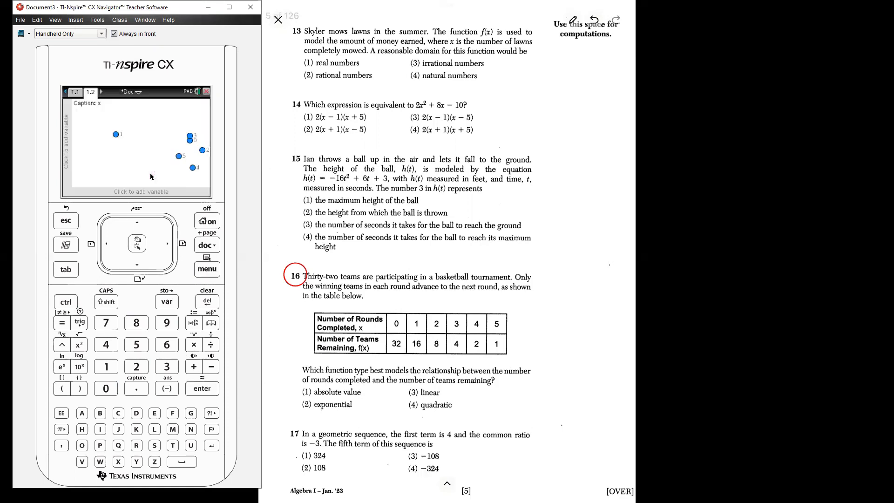
pyautogui.click(124, 191)
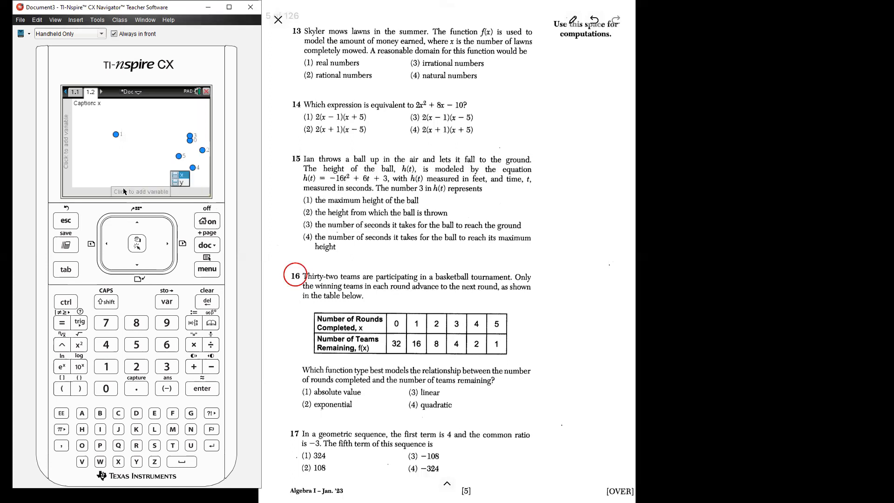
pyautogui.click(181, 177)
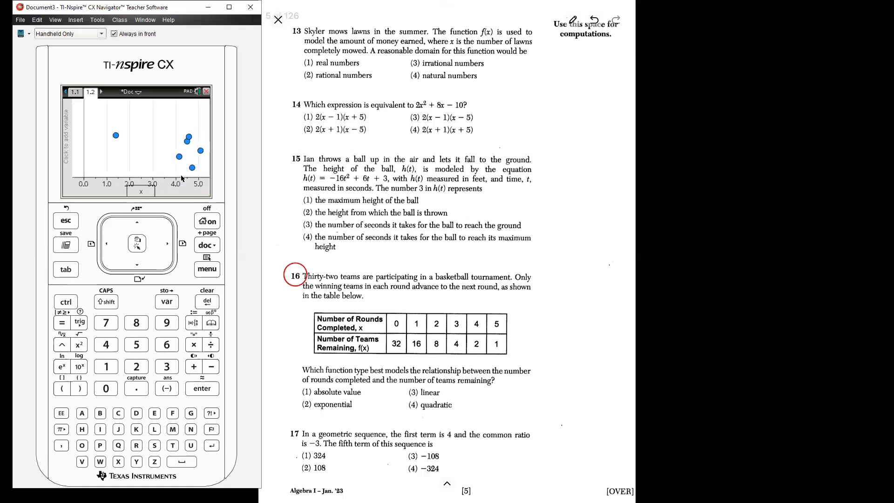
pyautogui.click(67, 147)
pyautogui.click(88, 123)
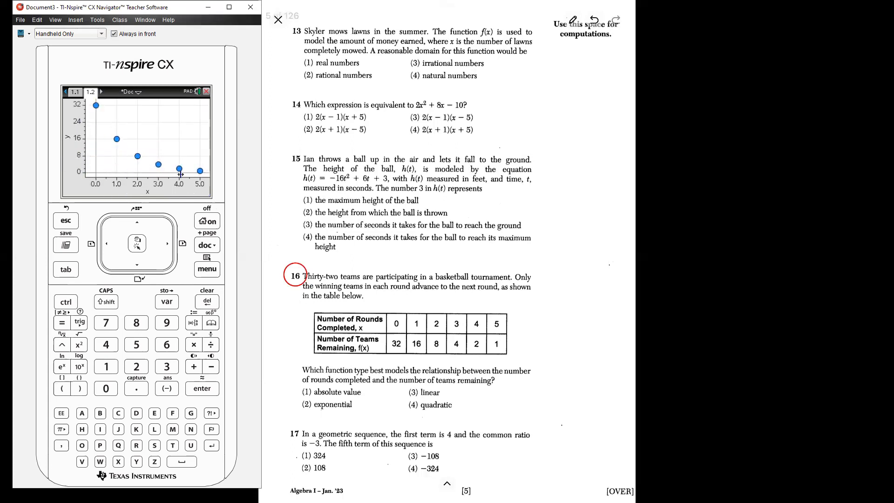
# Show a quadratic regression on the scatter plot and move its equation above the curve.
pyautogui.moveTo(201, 172)
pyautogui.click(208, 269)
pyautogui.moveTo(84, 120)
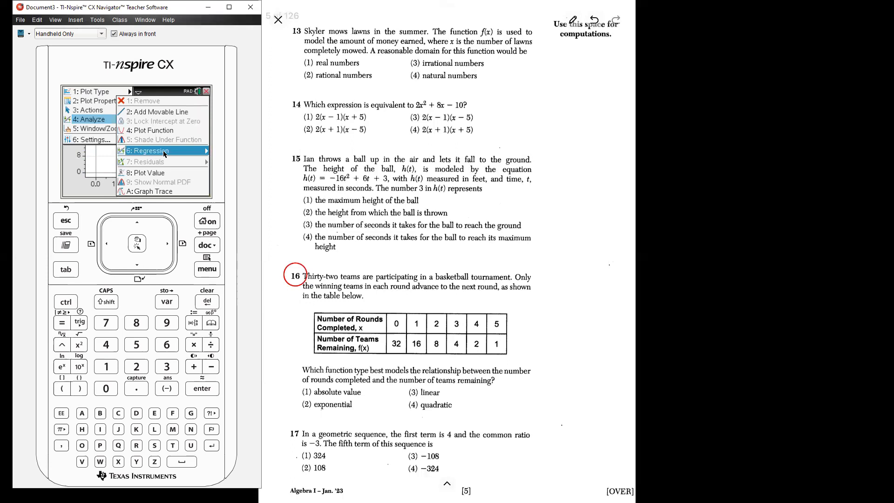
pyautogui.moveTo(164, 153)
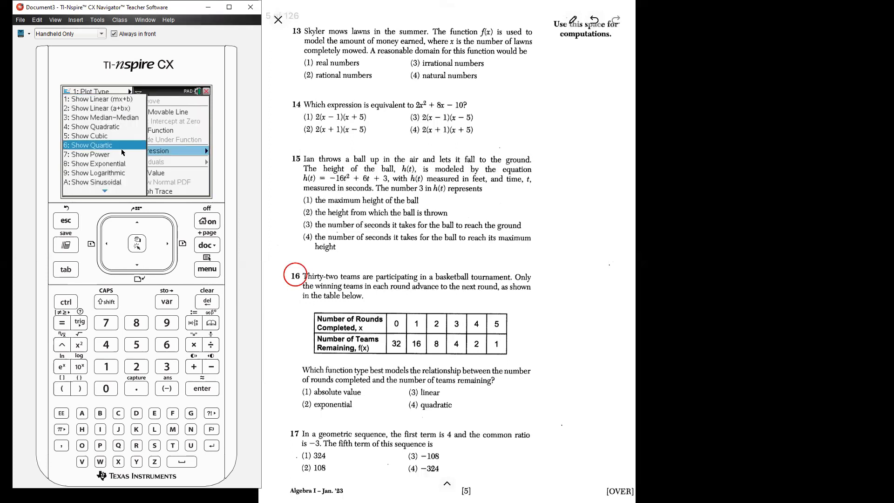
pyautogui.click(112, 126)
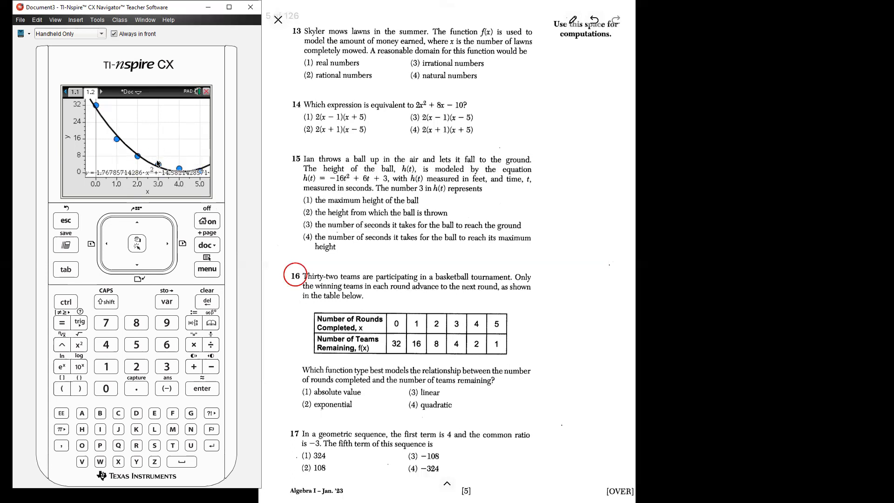
pyautogui.moveTo(162, 172); pyautogui.dragTo(175, 114)
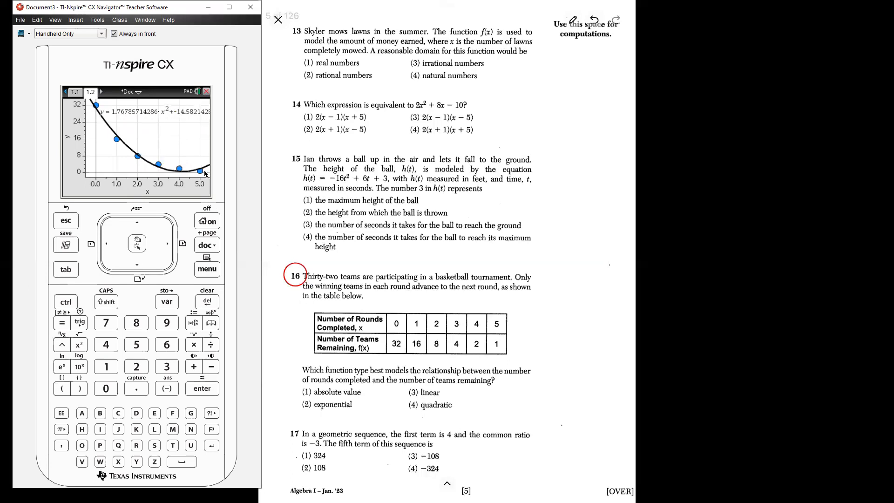
# Undo the equation's move and the quadratic regression on the scatter plot.
pyautogui.moveTo(117, 138)
pyautogui.click(68, 304)
pyautogui.click(155, 462)
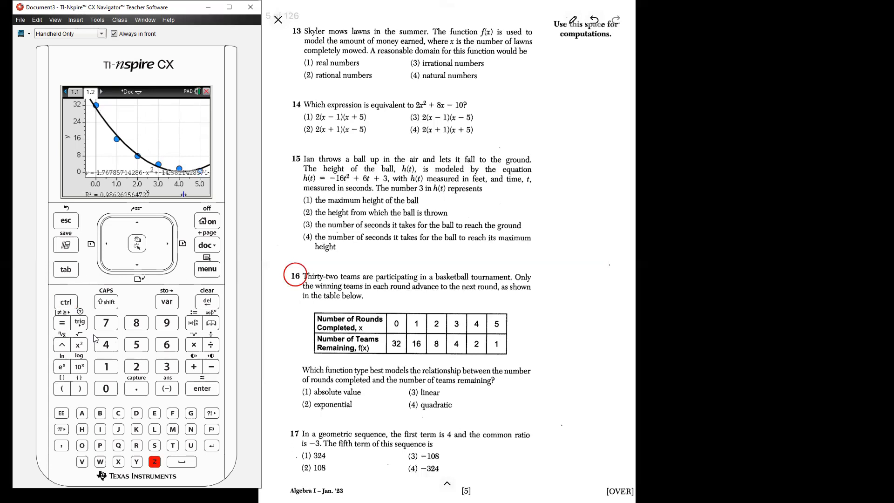
pyautogui.click(67, 302)
pyautogui.click(156, 461)
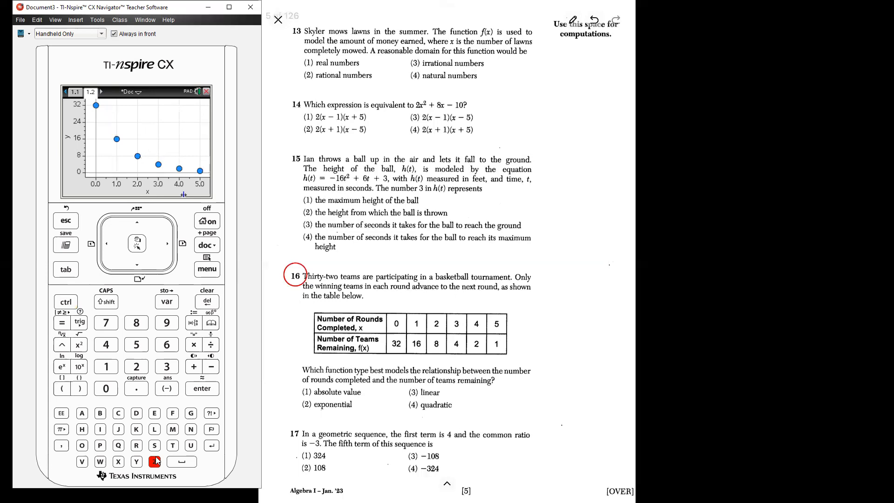
# Show an exponential regression on the scatter plot and move its equation above the curve.
pyautogui.click(206, 271)
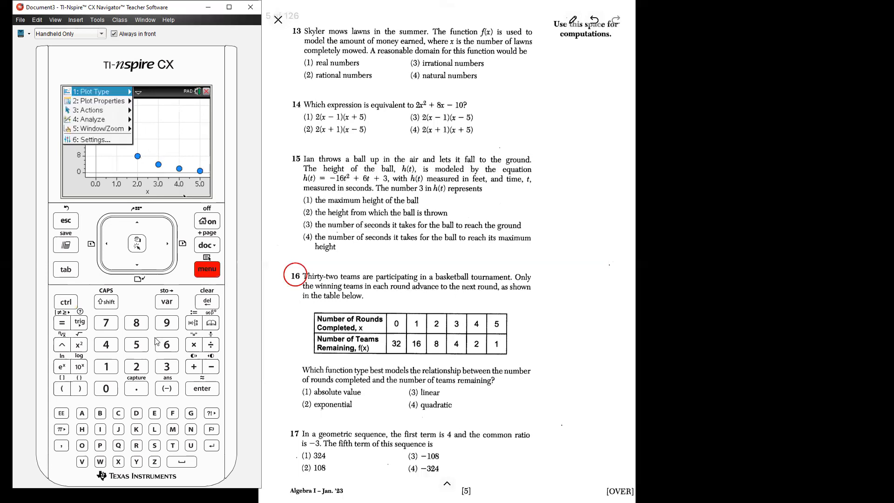
pyautogui.click(114, 347)
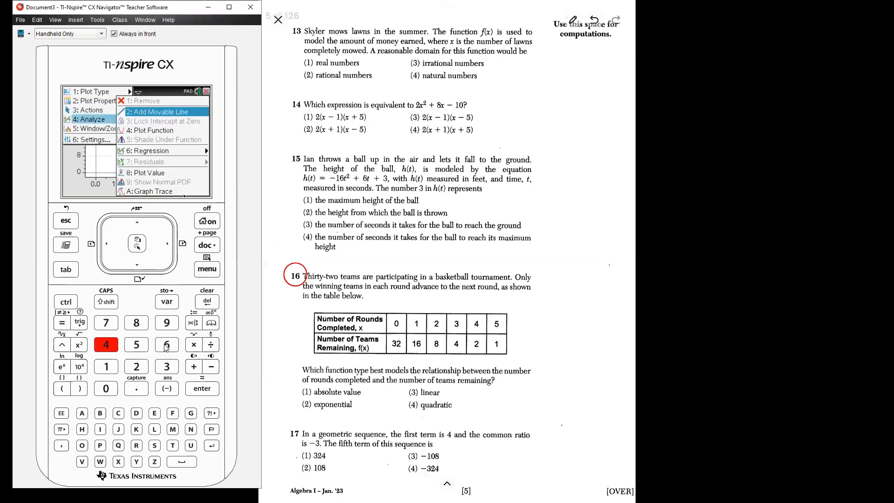
pyautogui.click(167, 347)
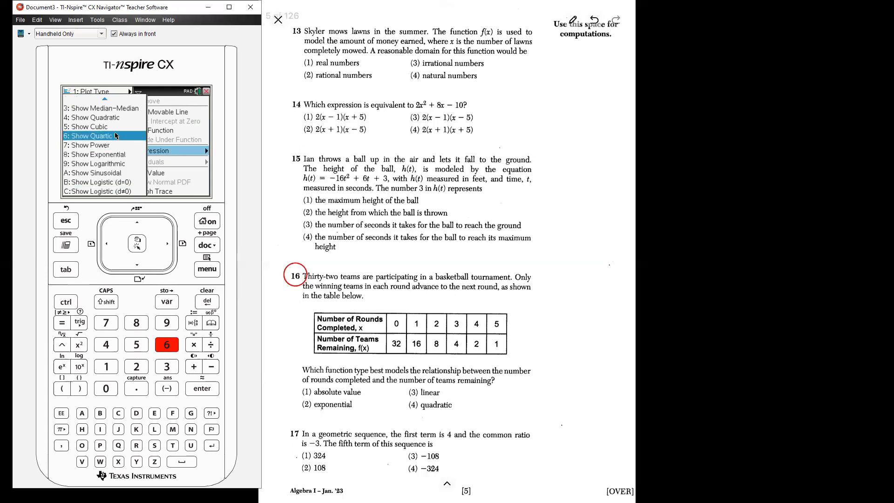
pyautogui.click(116, 155)
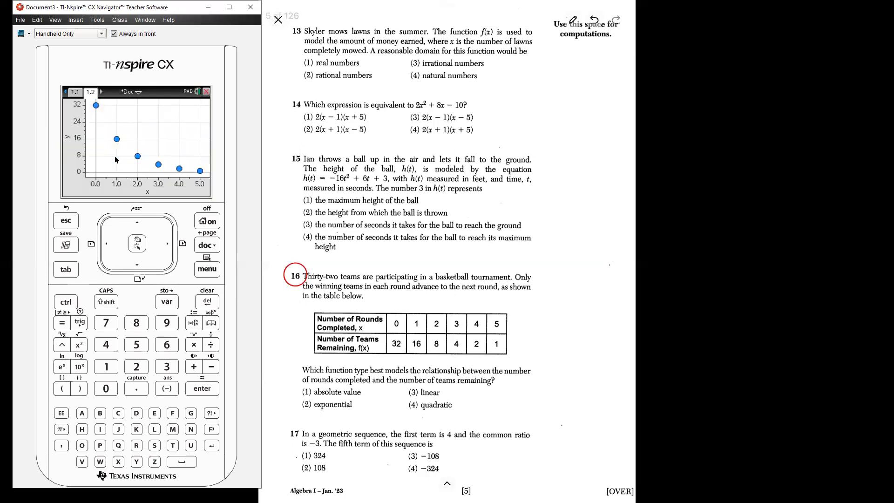
pyautogui.moveTo(184, 160); pyautogui.dragTo(184, 114)
pyautogui.moveTo(97, 107)
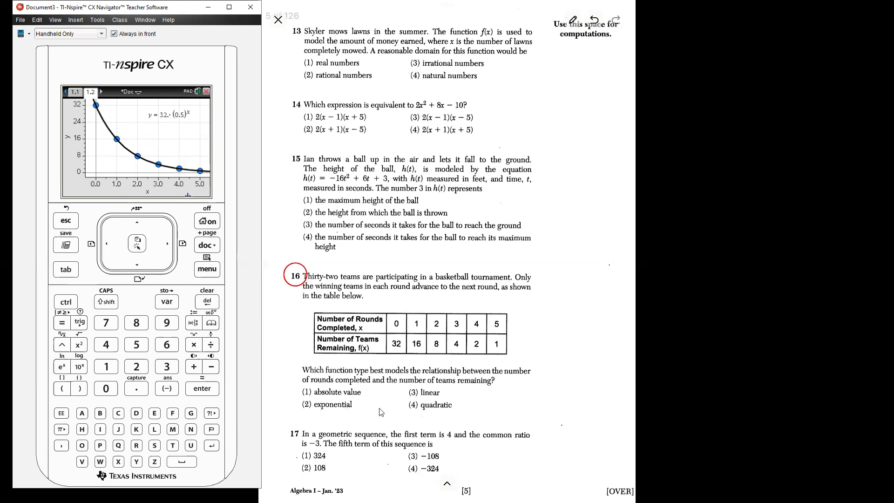
# Circle answer choice (2) exponential of question 16 on the exam page with the red pen.
pyautogui.click(447, 483)
pyautogui.click(529, 480)
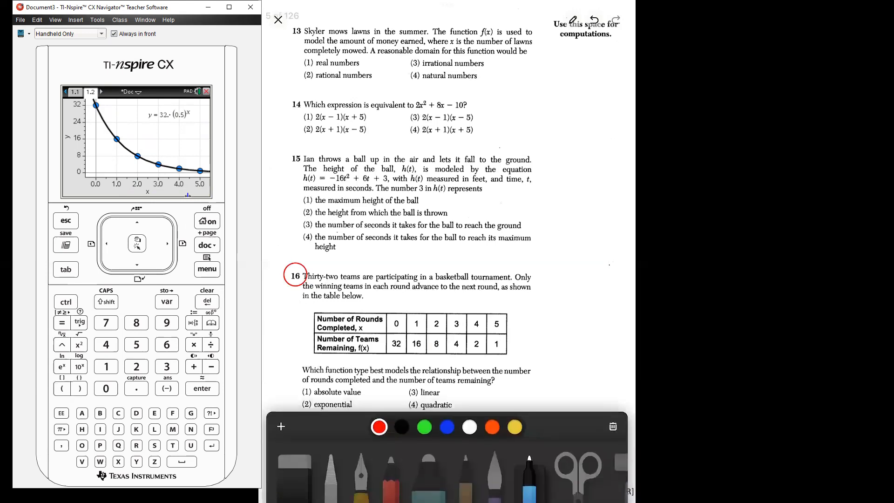
pyautogui.moveTo(308, 395); pyautogui.dragTo(306, 411)
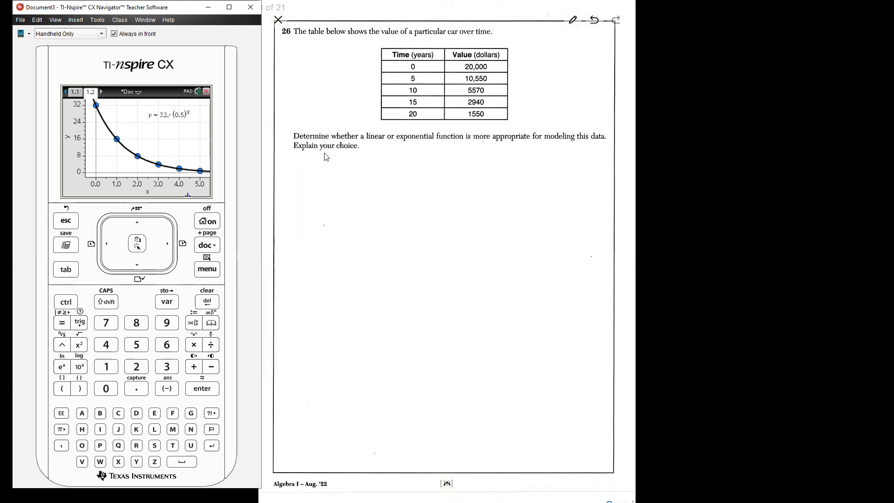
# Close the current calculator document without saving it and create a new document with a spreadsheet page.
pyautogui.click(207, 221)
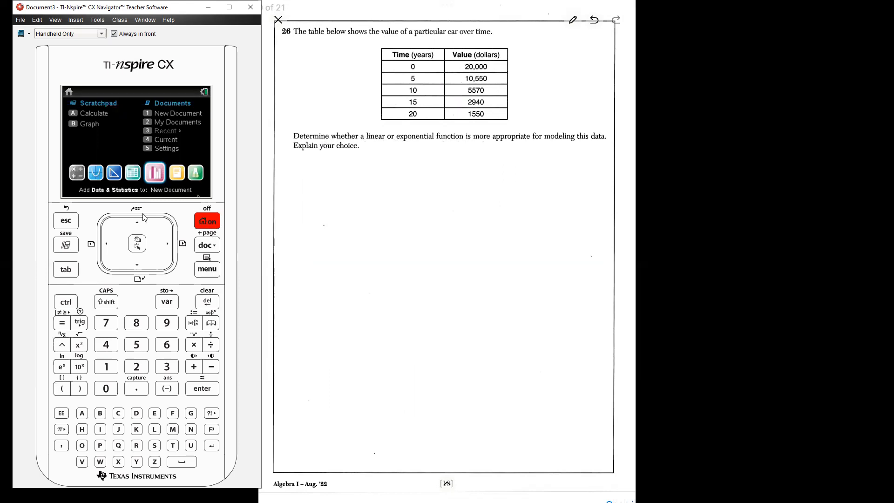
pyautogui.click(132, 174)
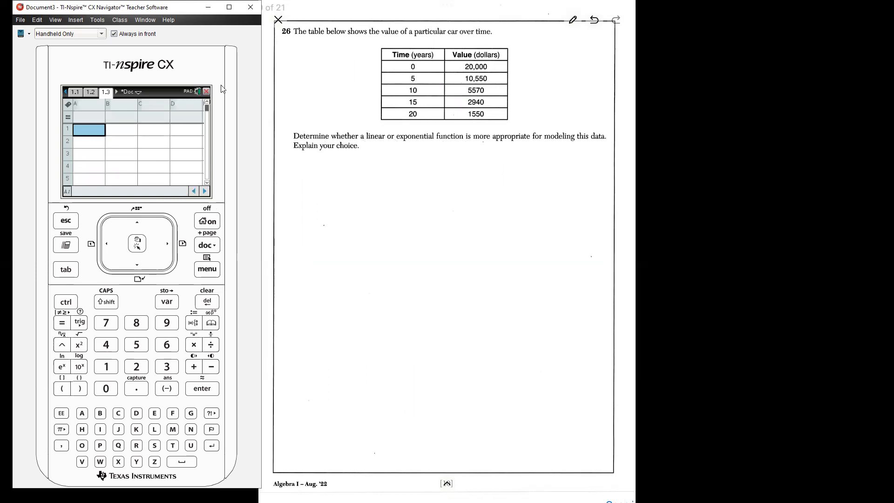
pyautogui.click(206, 92)
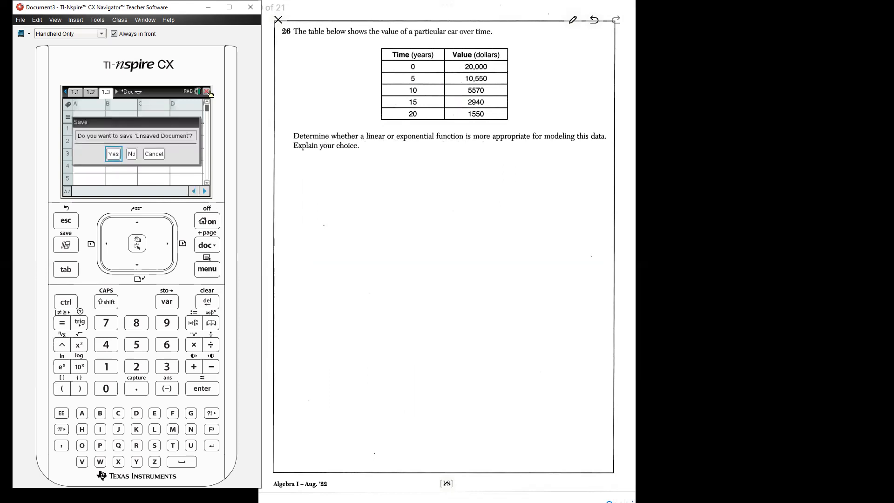
pyautogui.click(132, 154)
pyautogui.click(134, 176)
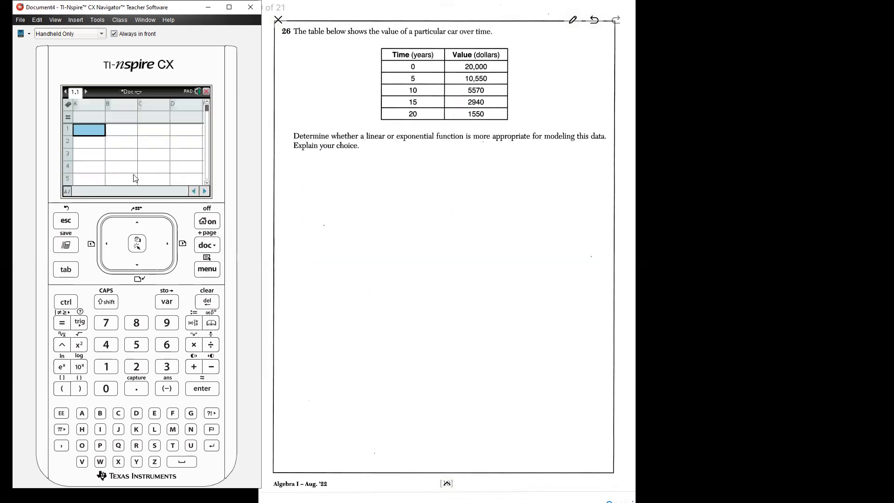
# Name columns A and B of the new spreadsheet x and y, and select cell A1.
pyautogui.click(91, 109)
pyautogui.write('x')
pyautogui.press('Tab')
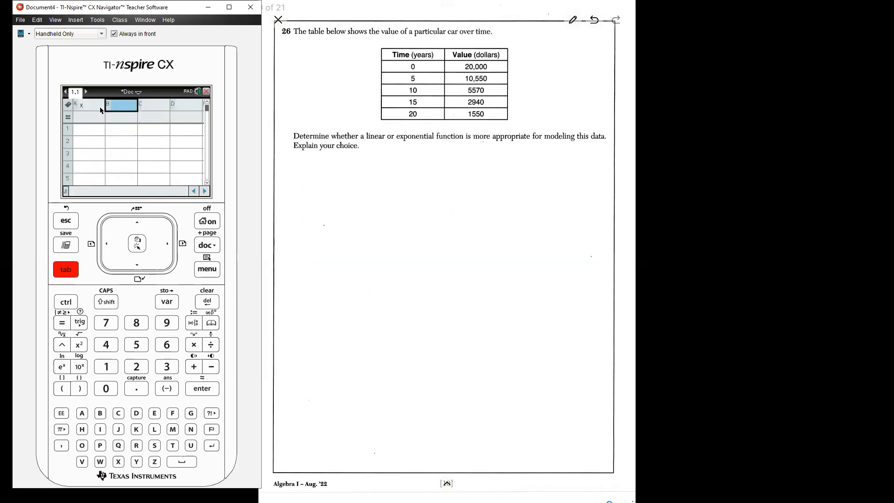
pyautogui.write('y')
pyautogui.click(96, 130)
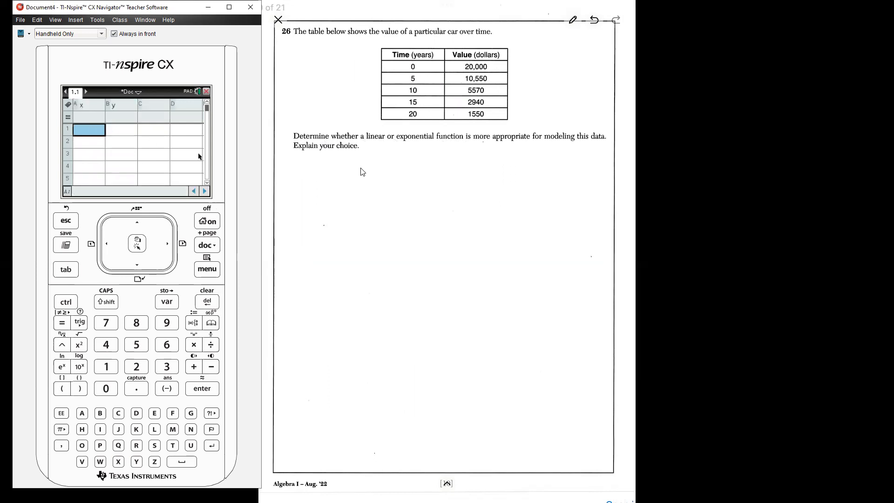
# Enter the times 0, 5, 10, 15 and 20 in rows 1 to 5 of the x column.
pyautogui.write('0')
pyautogui.press('Return')
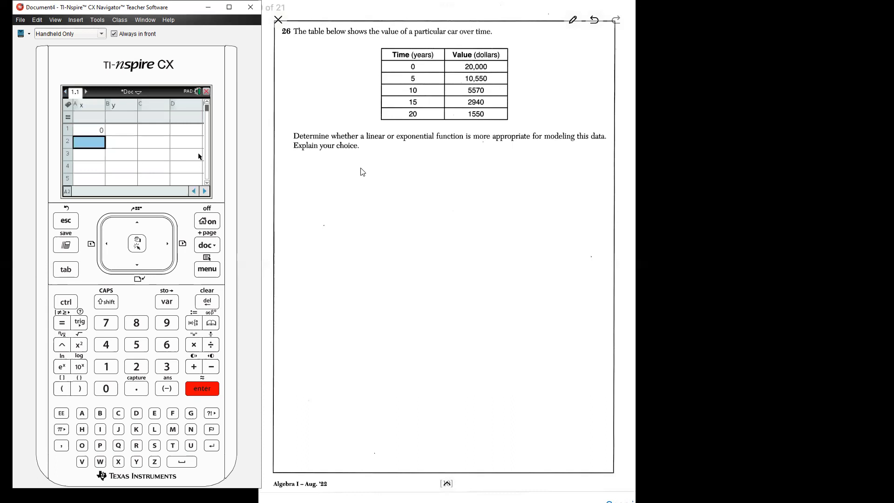
pyautogui.write('5')
pyautogui.press('Return')
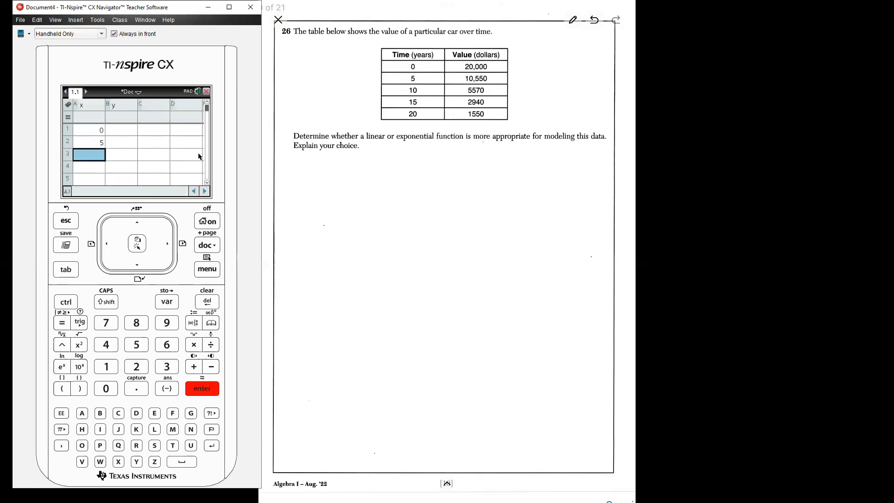
pyautogui.write('10')
pyautogui.press('Return')
pyautogui.write('15')
pyautogui.press('Return')
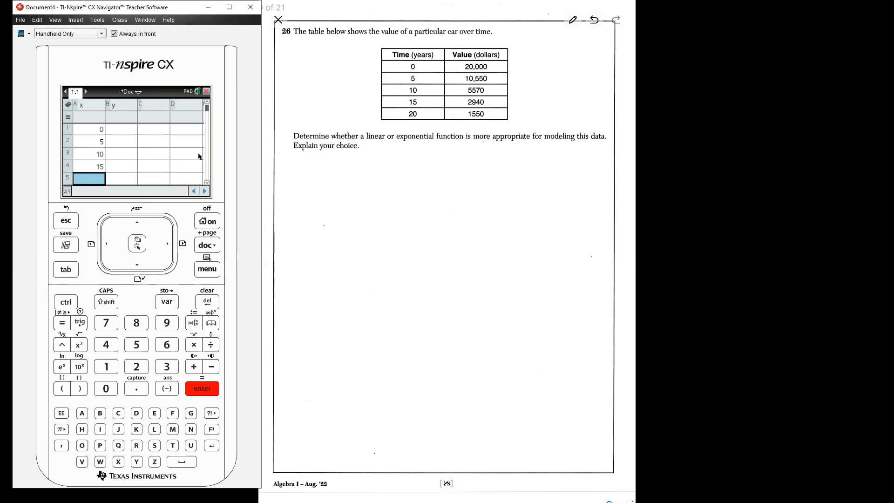
pyautogui.write('20')
pyautogui.press('Return')
# Return to the first row of the y column and enter 20000 in cell B1.
pyautogui.moveTo(118, 132); pyautogui.dragTo(121, 139)
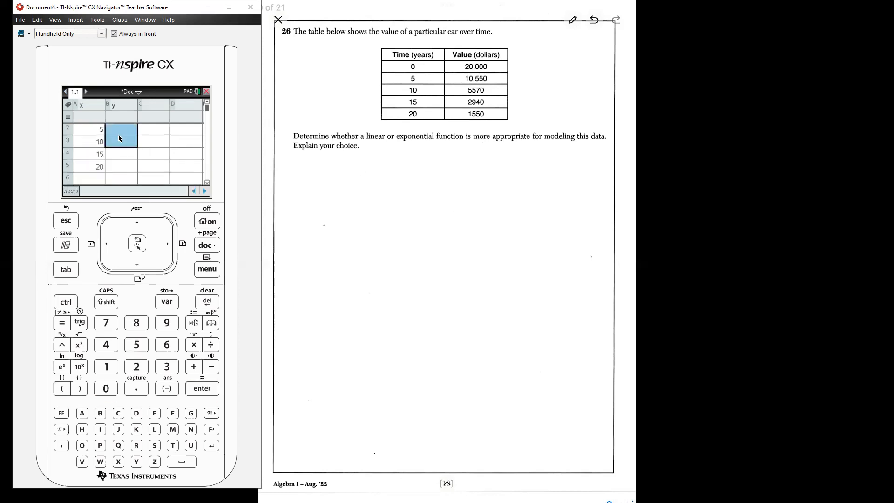
pyautogui.click(65, 302)
pyautogui.click(107, 324)
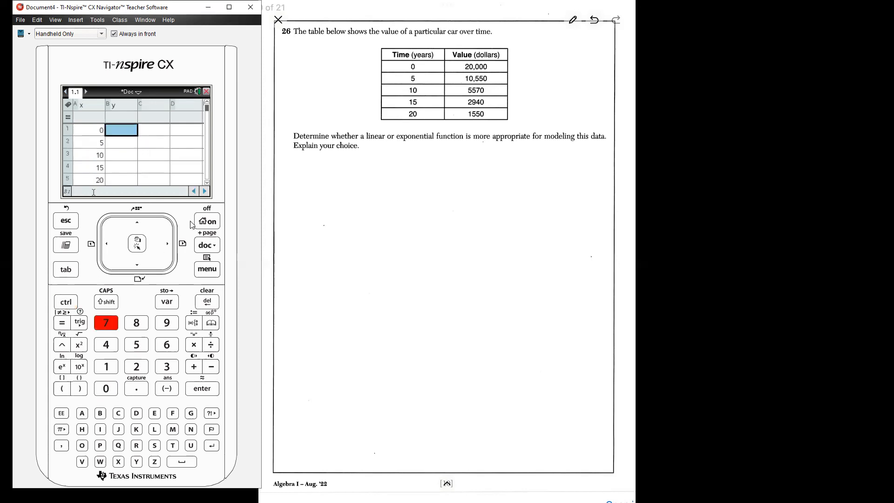
pyautogui.click(137, 366)
pyautogui.click(106, 389)
pyautogui.click(106, 389)
pyautogui.click(106, 388)
pyautogui.click(106, 389)
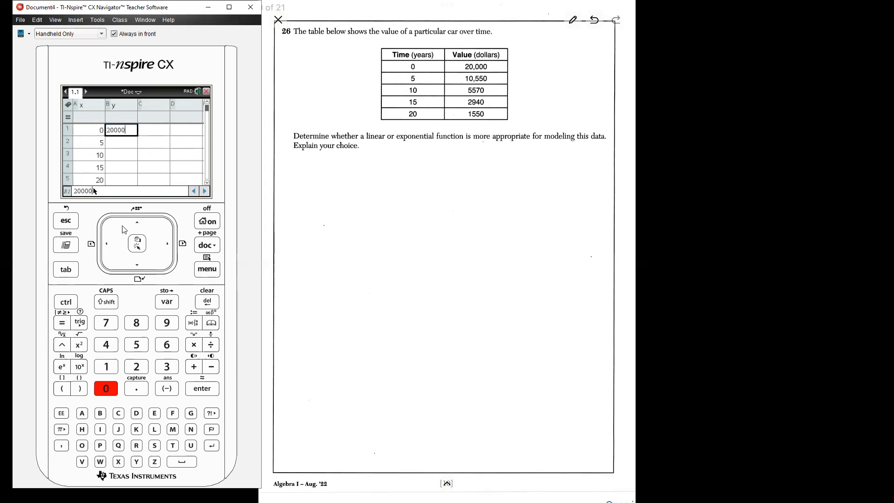
pyautogui.press('Return')
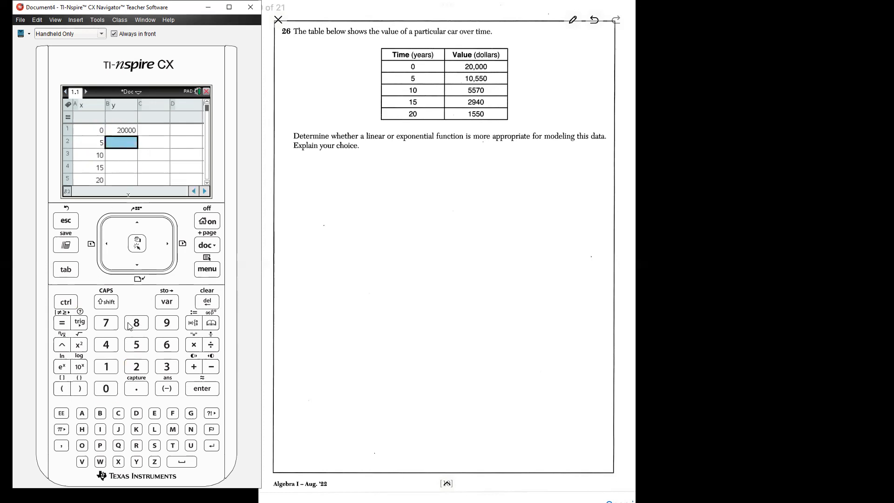
# Enter the car values 10550 and 5570 in rows 2 and 3 of the y column.
pyautogui.click(106, 367)
pyautogui.click(106, 389)
pyautogui.click(137, 345)
pyautogui.click(137, 346)
pyautogui.click(107, 388)
pyautogui.click(202, 389)
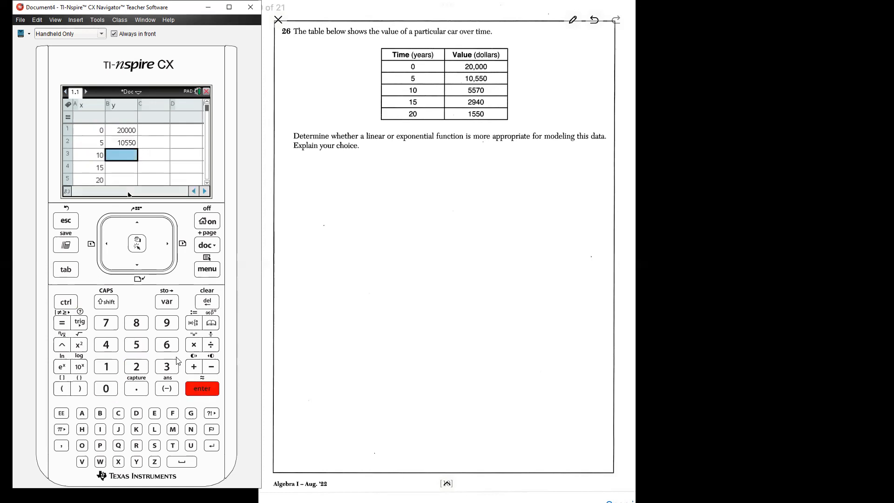
pyautogui.click(137, 346)
pyautogui.click(137, 346)
pyautogui.click(106, 323)
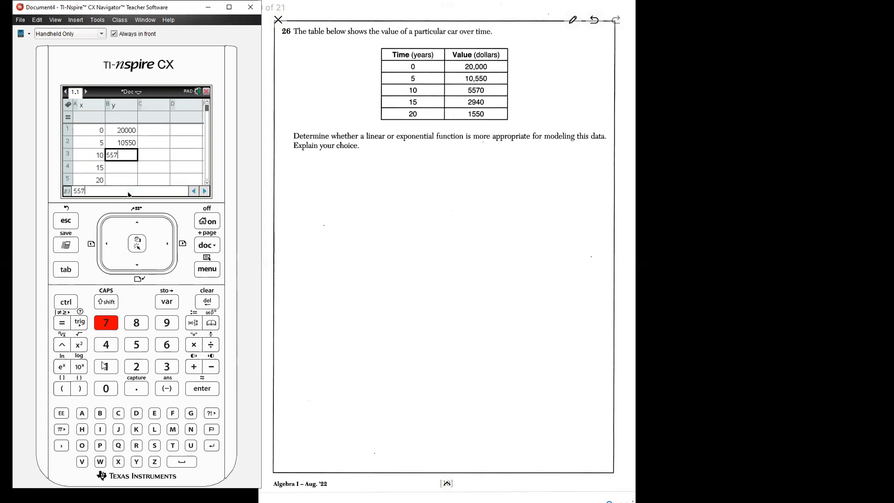
pyautogui.click(105, 390)
pyautogui.click(208, 390)
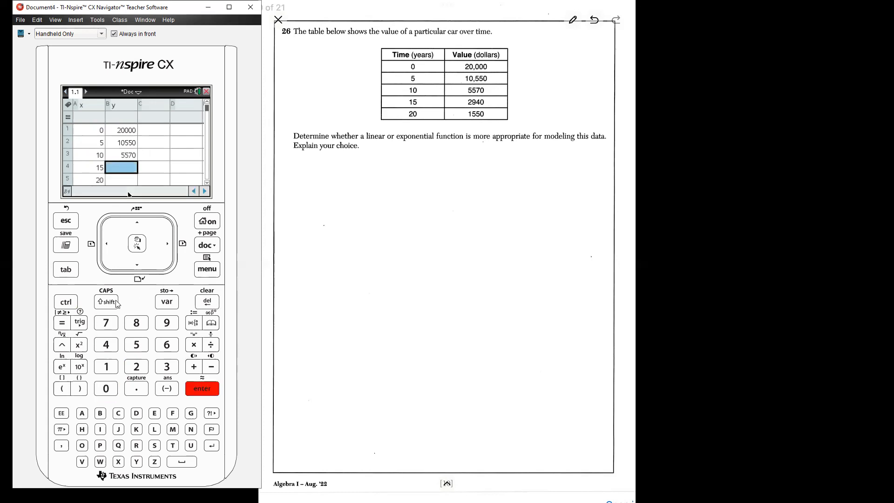
# Enter the car values 2940 and 1550 in rows 4 and 5 of the y column.
pyautogui.click(136, 366)
pyautogui.click(166, 323)
pyautogui.click(111, 347)
pyautogui.click(111, 390)
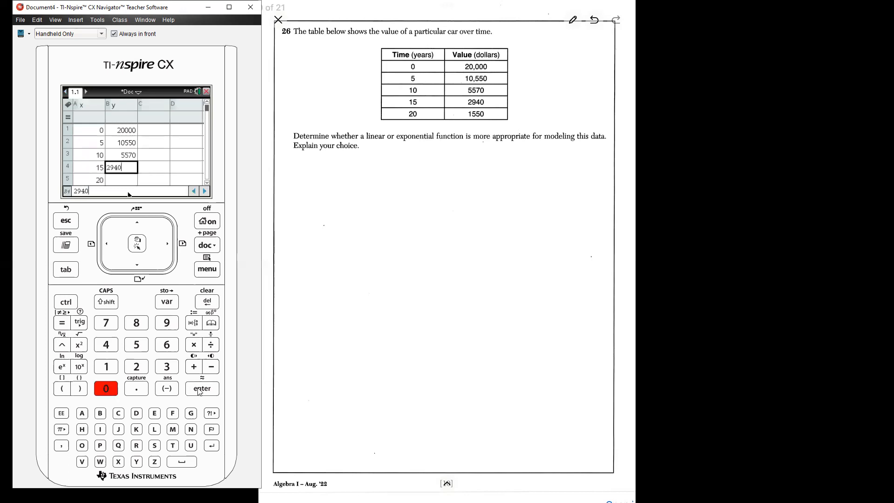
pyautogui.click(199, 390)
pyautogui.click(106, 366)
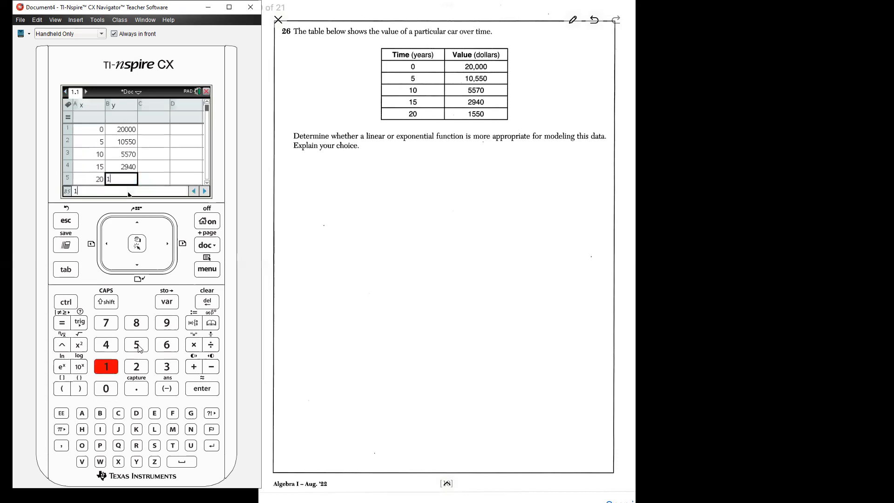
pyautogui.click(139, 348)
pyautogui.click(138, 349)
pyautogui.click(111, 393)
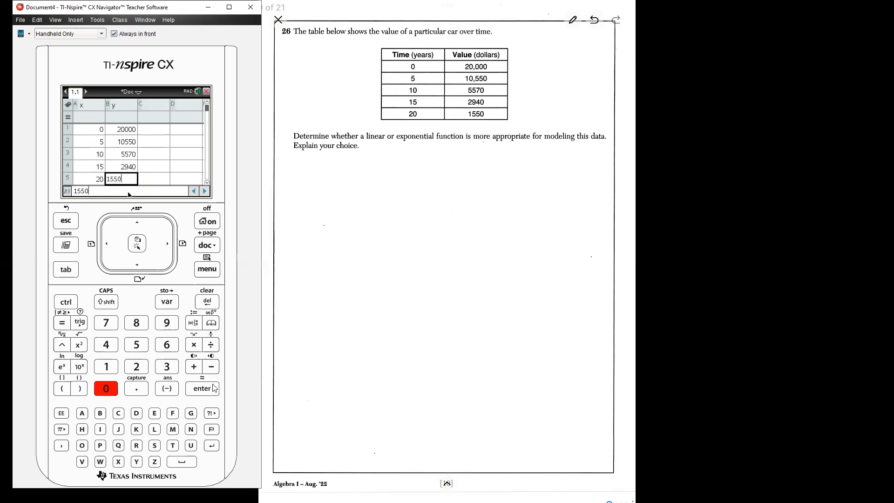
pyautogui.click(213, 388)
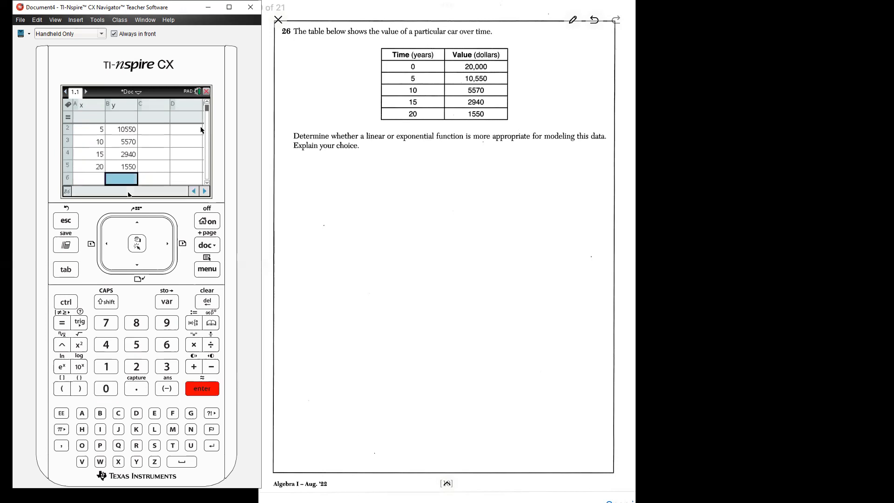
# Add a Data & Statistics page and make a scatter plot with x on the horizontal axis and y on the vertical axis.
pyautogui.click(209, 221)
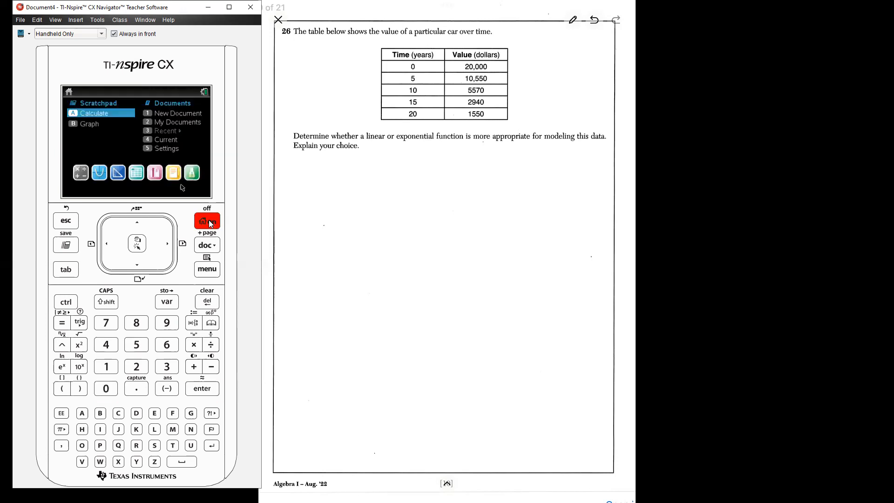
pyautogui.click(157, 173)
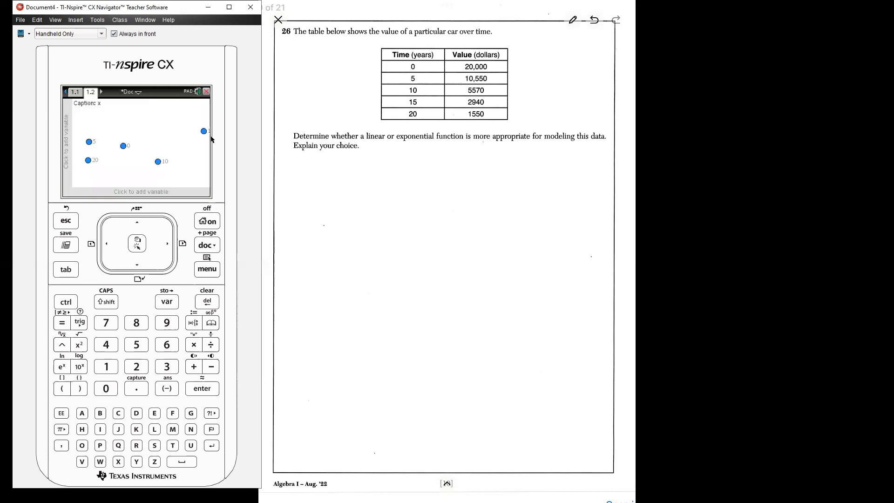
pyautogui.click(139, 193)
pyautogui.click(182, 181)
pyautogui.click(69, 140)
pyautogui.click(86, 119)
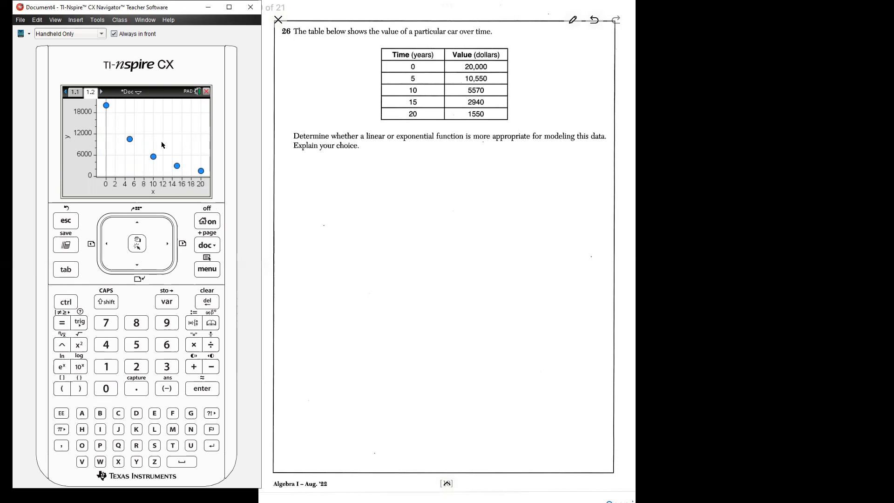
# Show a linear (mx+b) regression on the scatter plot to check its fit, and undo it.
pyautogui.click(208, 269)
pyautogui.click(107, 345)
pyautogui.click(166, 345)
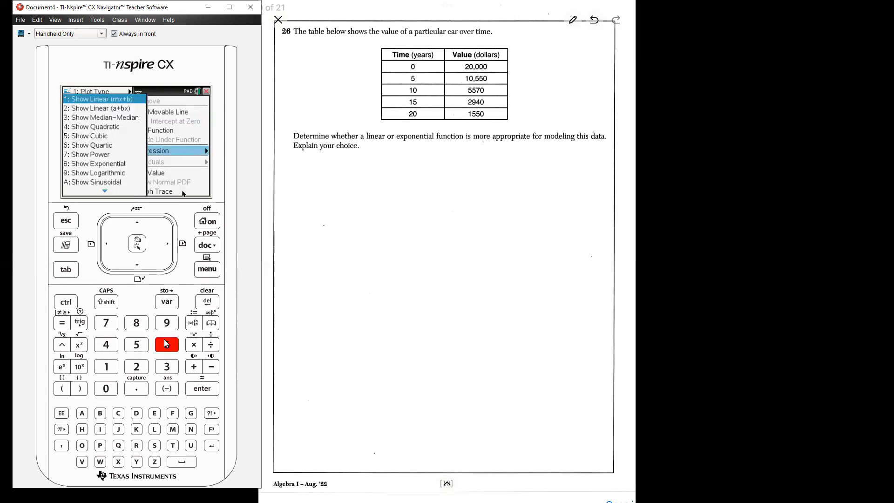
pyautogui.click(110, 103)
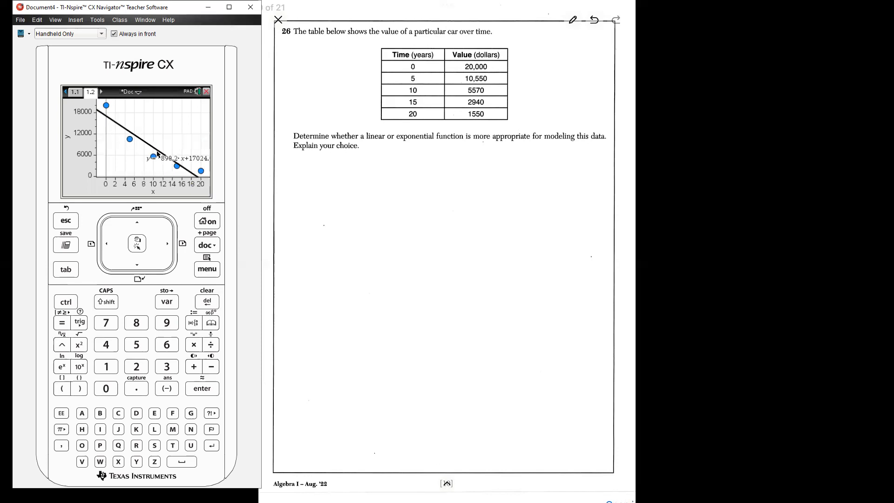
pyautogui.moveTo(176, 166)
pyautogui.click(65, 307)
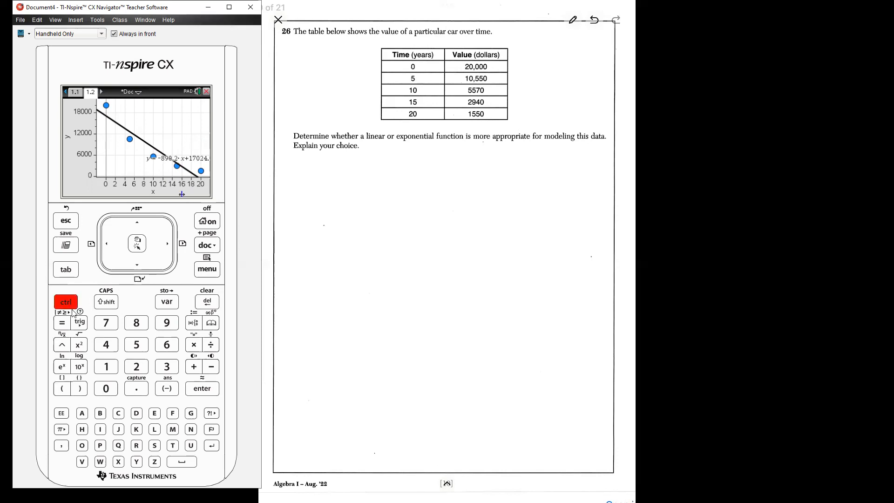
pyautogui.click(156, 463)
# Show an exponential regression on the car value scatter plot and move its equation above the curve.
pyautogui.click(212, 270)
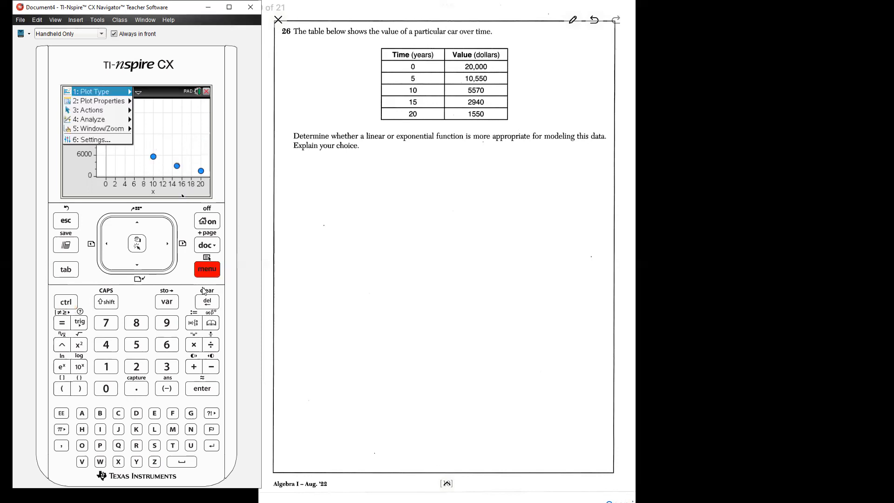
pyautogui.click(106, 345)
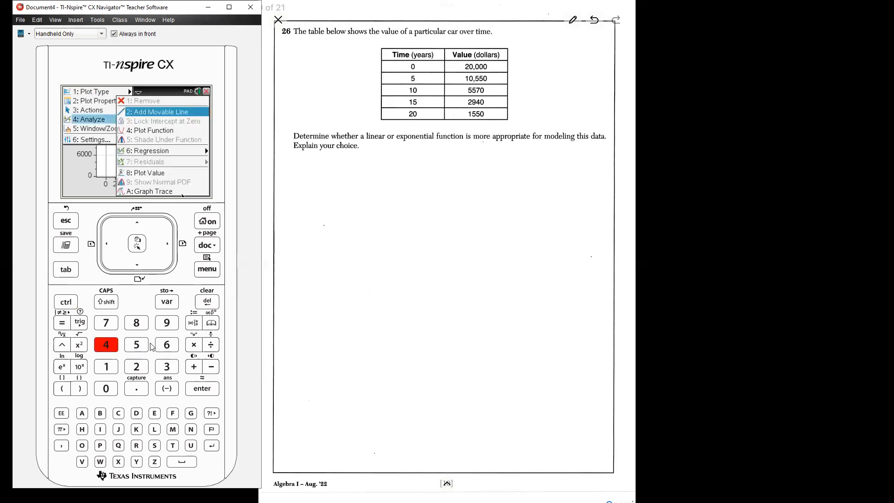
pyautogui.click(167, 344)
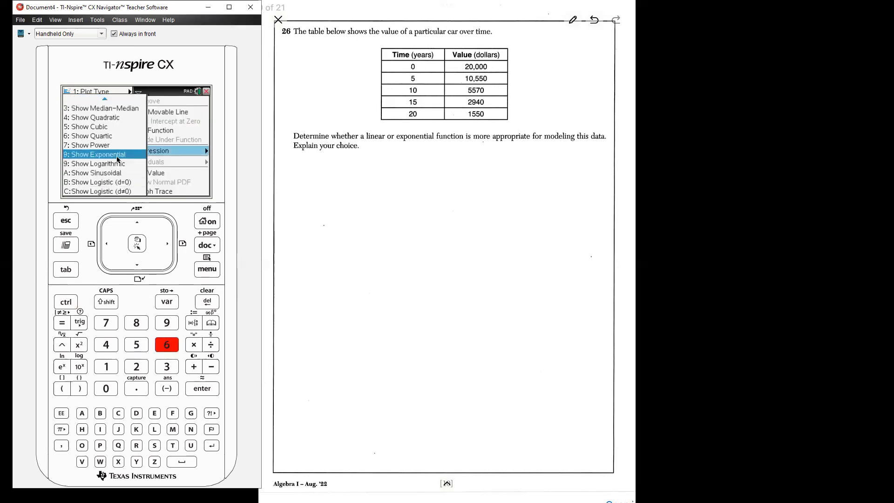
pyautogui.click(118, 155)
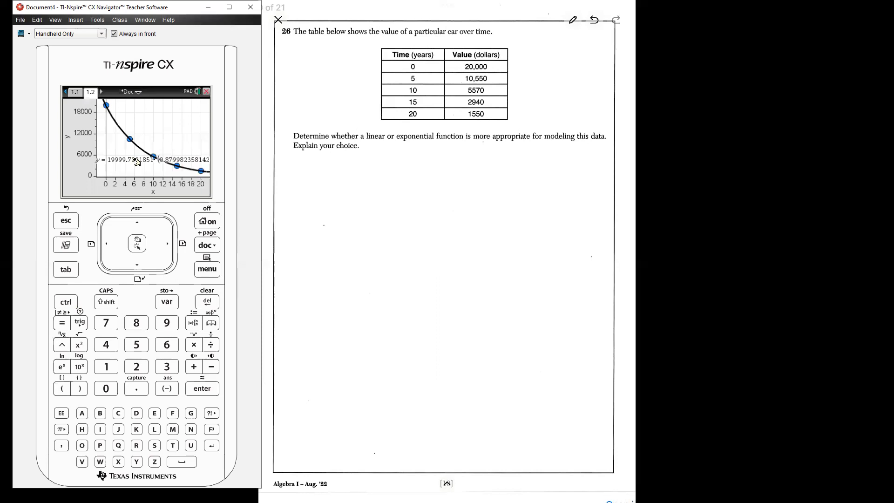
pyautogui.moveTo(135, 161); pyautogui.dragTo(149, 108)
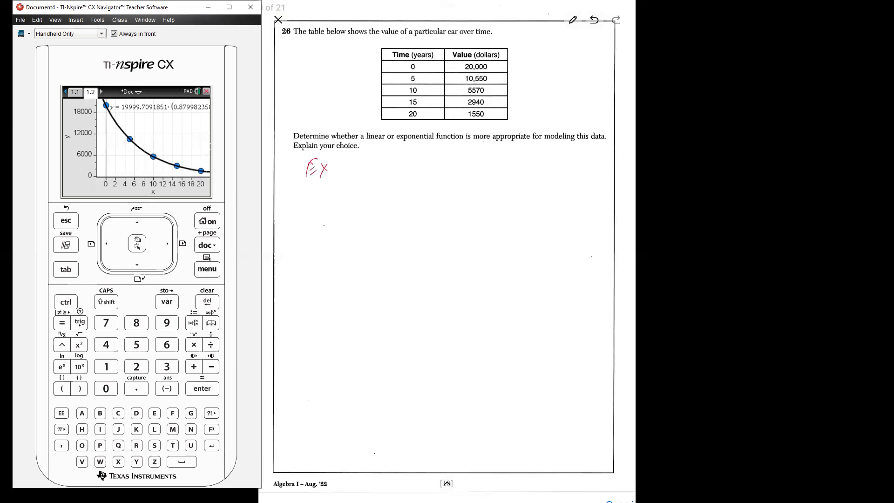
# Handwrite "Exponential" and "I created scatterplot +" in red below question 26, underlining "scatterplot".
pyautogui.moveTo(346, 164); pyautogui.dragTo(352, 172)
pyautogui.moveTo(309, 190); pyautogui.dragTo(319, 188)
pyautogui.moveTo(313, 189); pyautogui.dragTo(310, 204)
pyautogui.moveTo(304, 205)
pyautogui.mouseDown()
pyautogui.moveTo(380, 186)
pyautogui.moveTo(432, 195)
pyautogui.mouseUp()
pyautogui.moveTo(431, 193)
pyautogui.mouseDown()
pyautogui.moveTo(447, 169)
pyautogui.moveTo(493, 164)
pyautogui.moveTo(489, 188)
pyautogui.mouseUp()
pyautogui.moveTo(510, 163); pyautogui.dragTo(502, 184)
pyautogui.moveTo(401, 205); pyautogui.dragTo(506, 190)
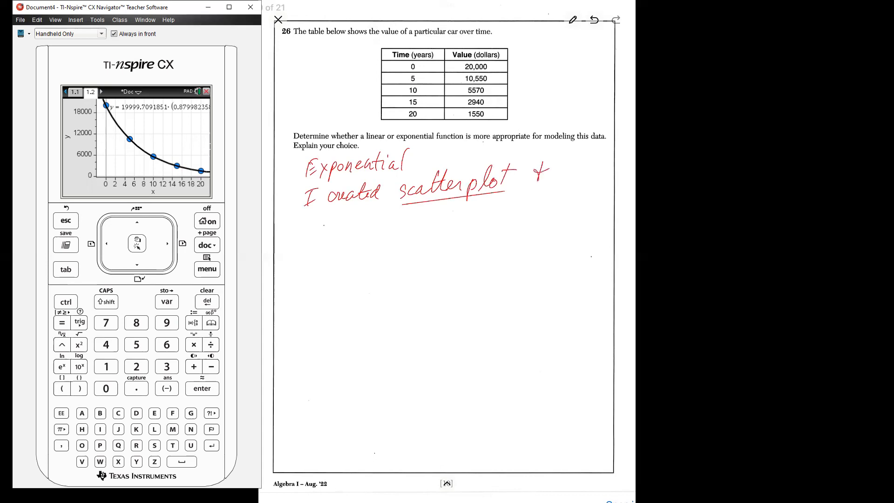
# Complete the handwritten explanation with "exponential was a much better fit than linear" and add a check mark after it.
pyautogui.moveTo(299, 238)
pyautogui.mouseDown()
pyautogui.moveTo(324, 231)
pyautogui.moveTo(309, 242)
pyautogui.mouseUp()
pyautogui.moveTo(326, 222)
pyautogui.mouseDown()
pyautogui.moveTo(321, 245)
pyautogui.moveTo(328, 232)
pyautogui.mouseUp()
pyautogui.moveTo(336, 220)
pyautogui.mouseDown()
pyautogui.moveTo(406, 228)
pyautogui.moveTo(587, 210)
pyautogui.mouseUp()
pyautogui.moveTo(562, 203); pyautogui.dragTo(576, 199)
pyautogui.moveTo(295, 259)
pyautogui.mouseDown()
pyautogui.moveTo(293, 285)
pyautogui.moveTo(332, 247)
pyautogui.moveTo(354, 265)
pyautogui.moveTo(437, 252)
pyautogui.mouseUp()
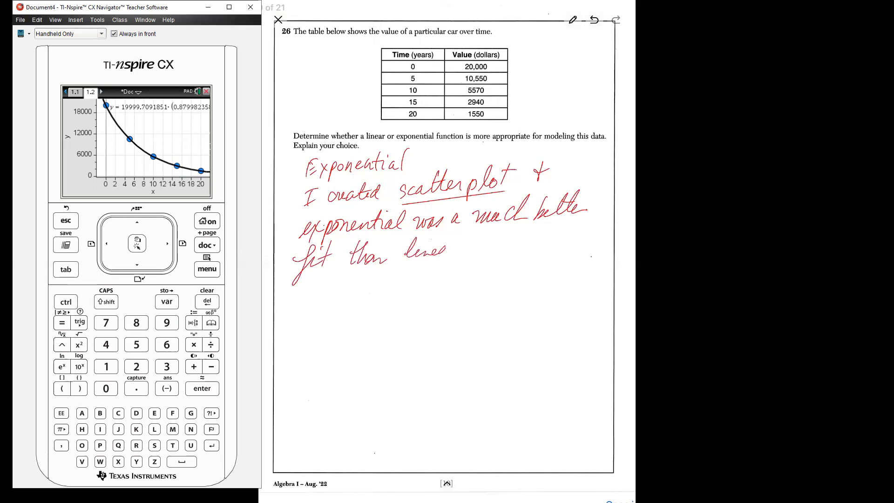
pyautogui.moveTo(485, 234); pyautogui.dragTo(501, 232)
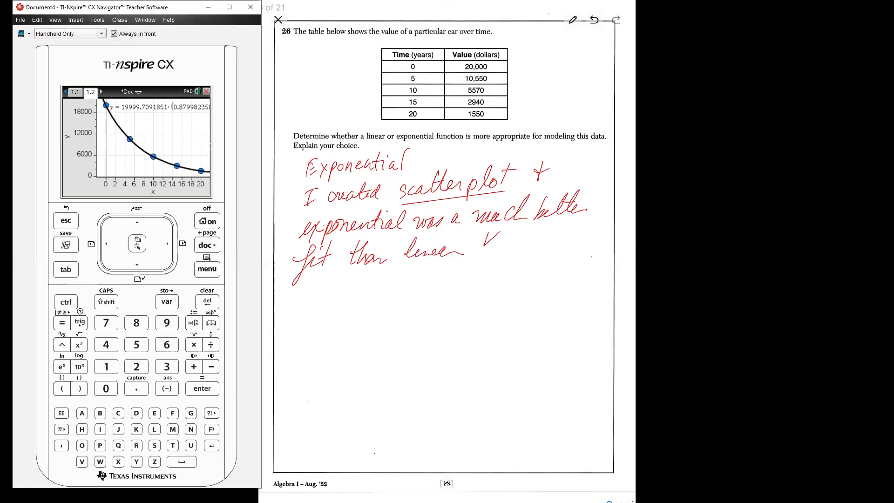